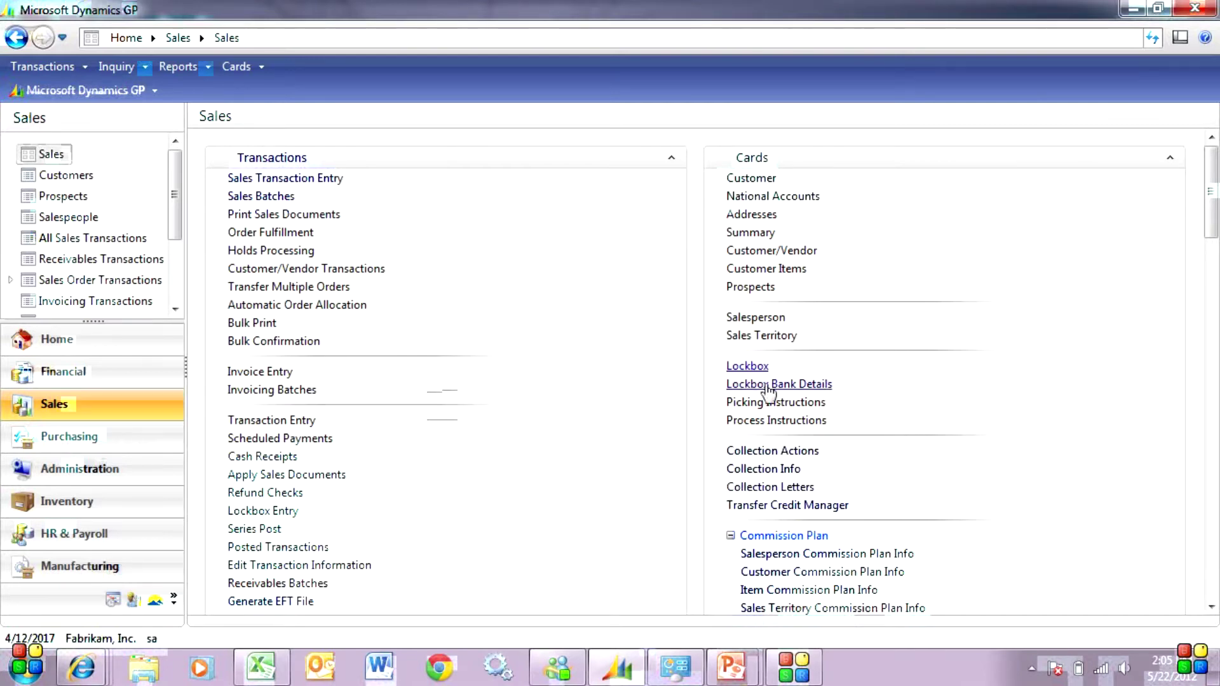
Step: Load the NEW UPTOWN lockbox setup, enlarge its window, and view the detail-row mapping
click(747, 366)
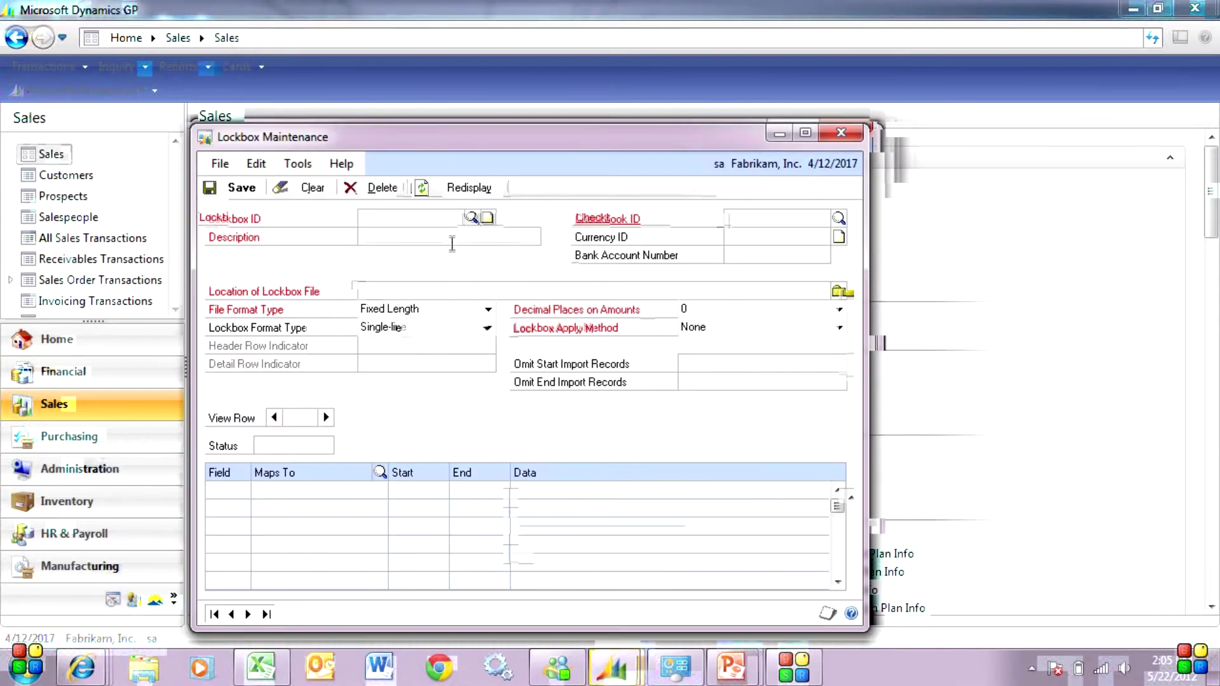
click(474, 220)
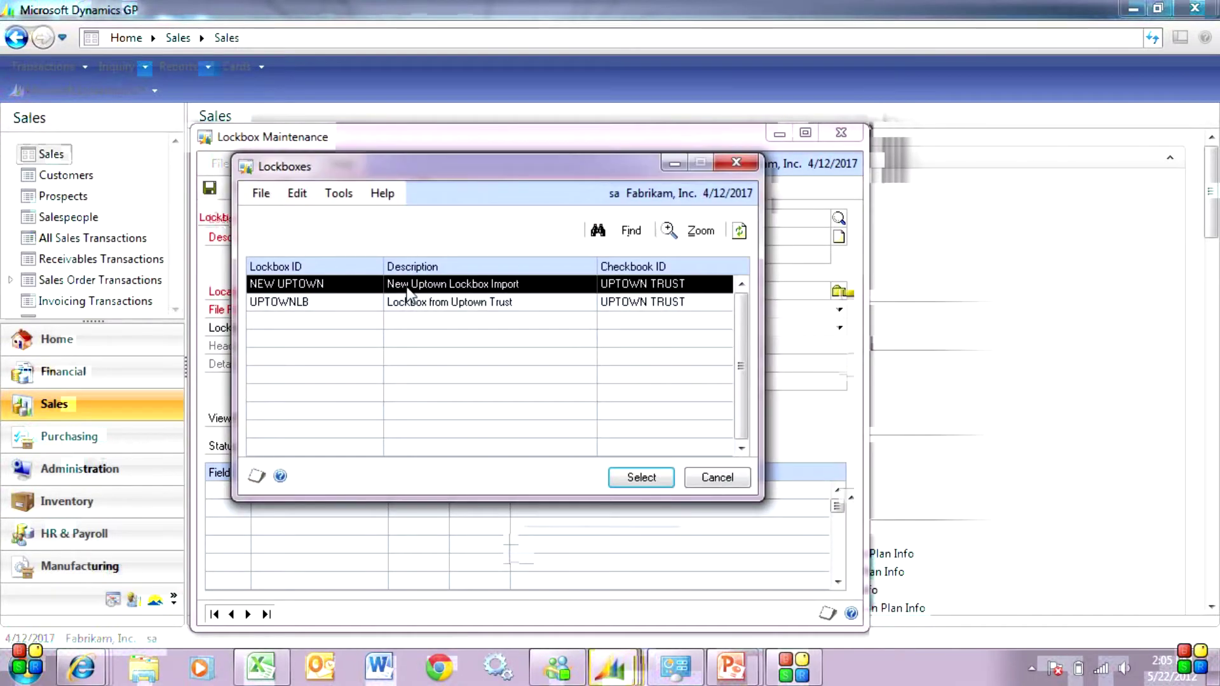
double_click(401, 283)
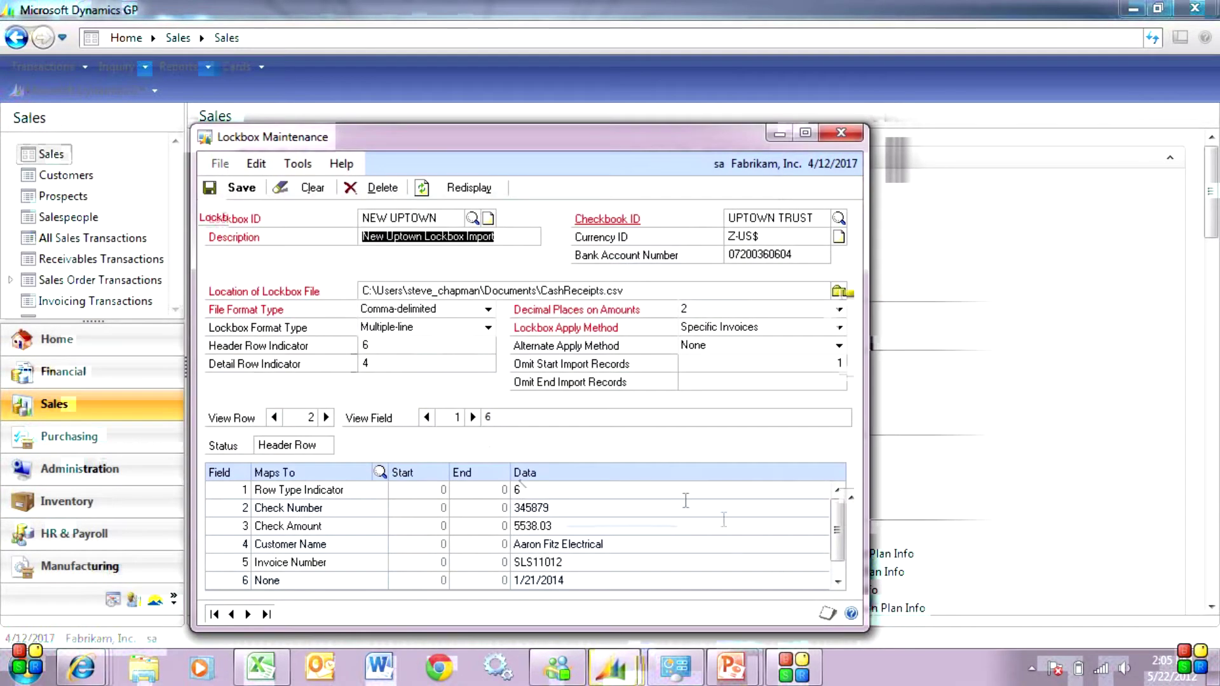
drag(543, 135, 537, 68)
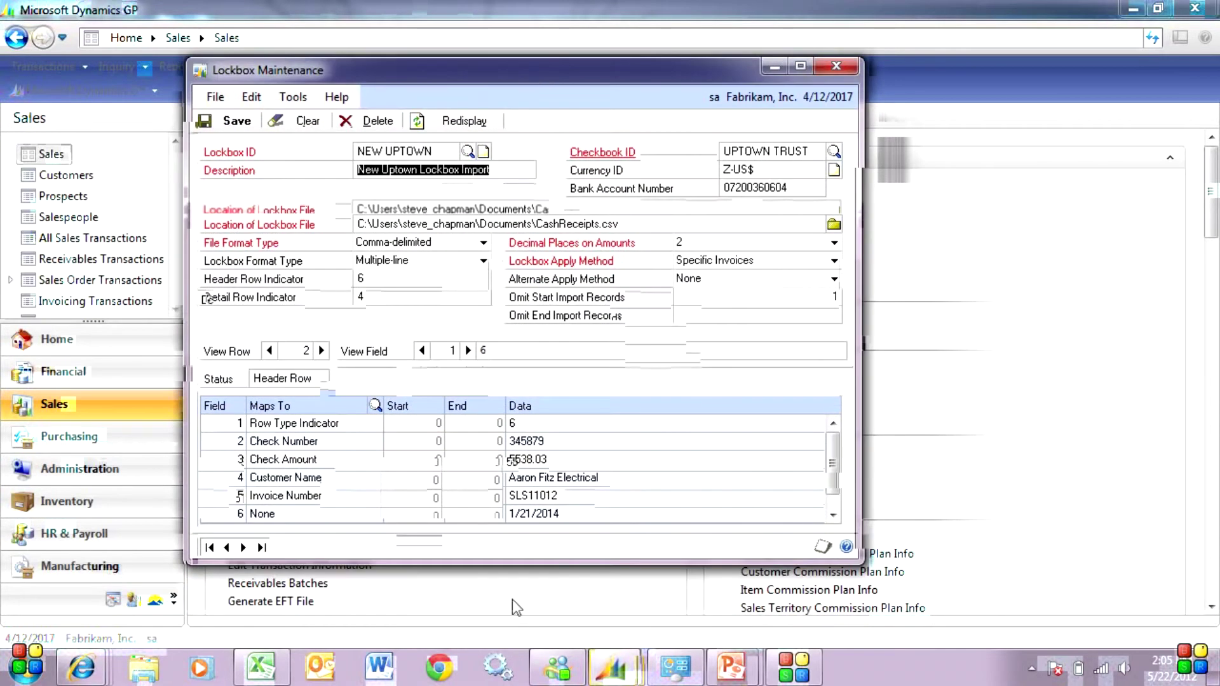
drag(508, 570, 533, 625)
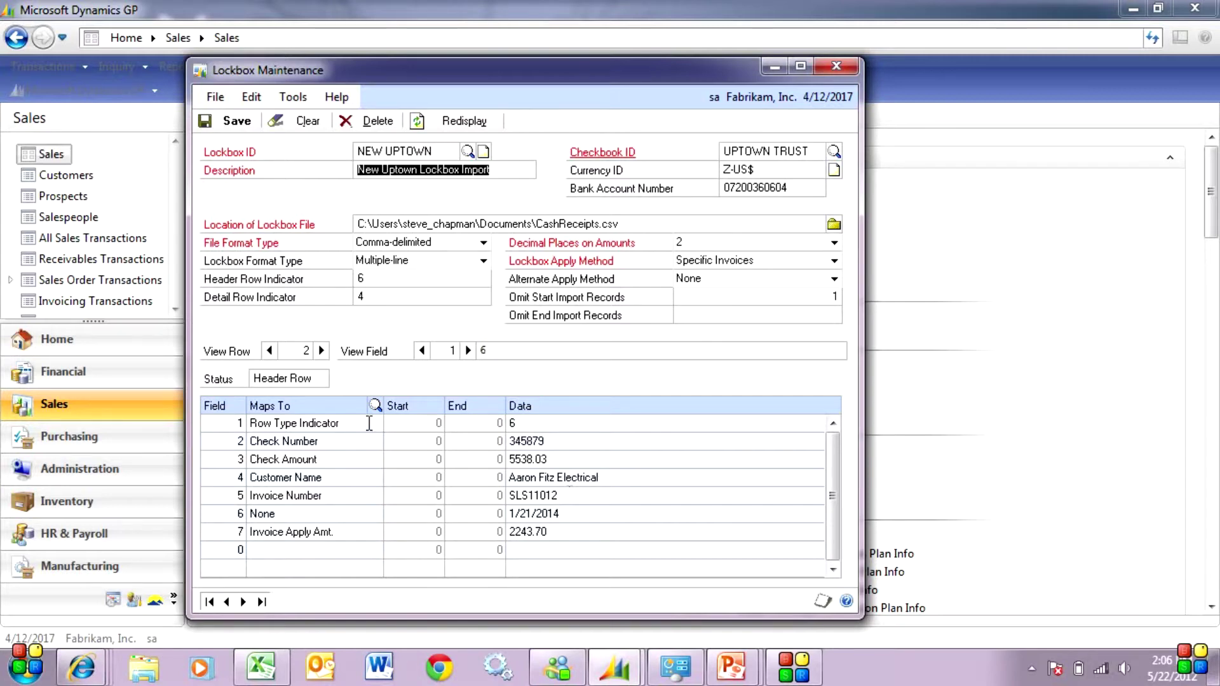
click(321, 351)
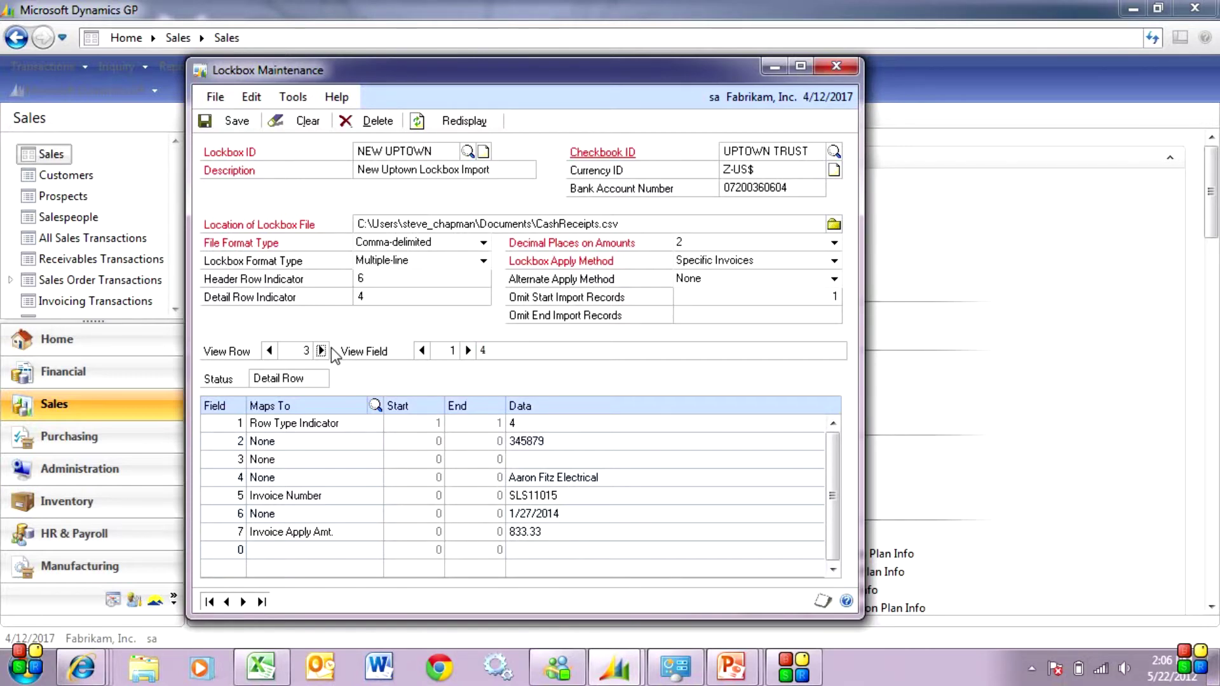
Step: Review CashReceipts.csv in Excel, then return to the Dynamics GP Sales page
click(262, 668)
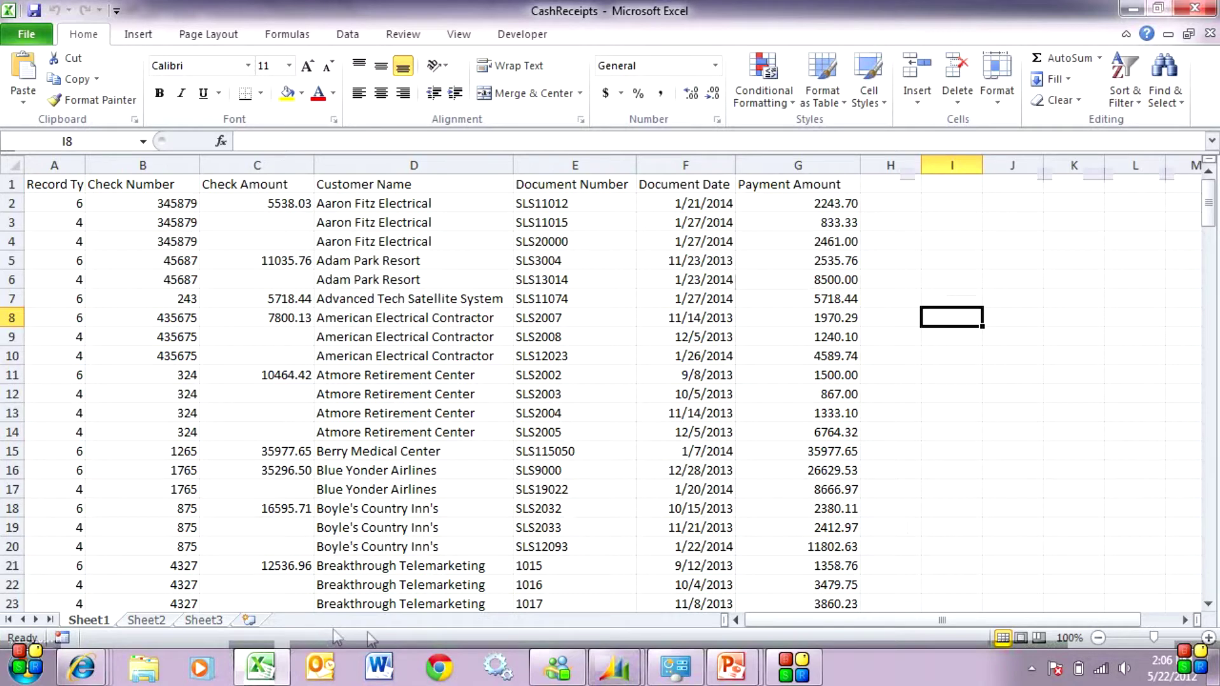
key(alt+Tab)
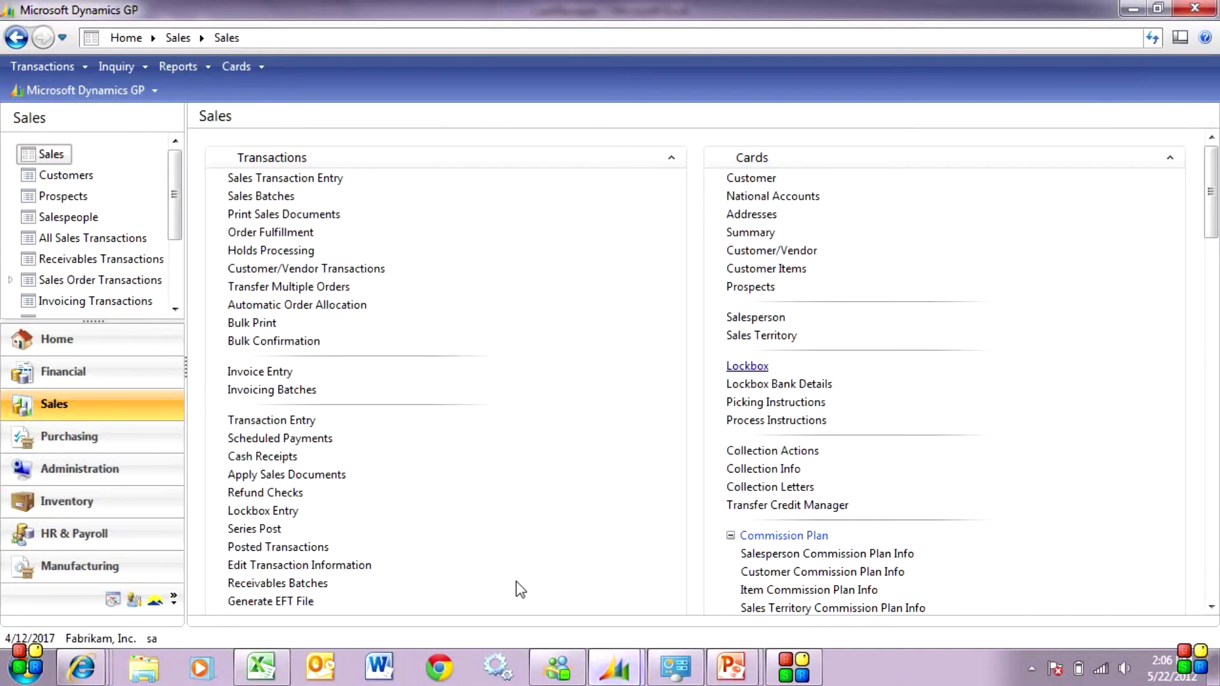
Step: Start a Lockbox Entry using the NEW UPTOWN lockbox ID
click(263, 511)
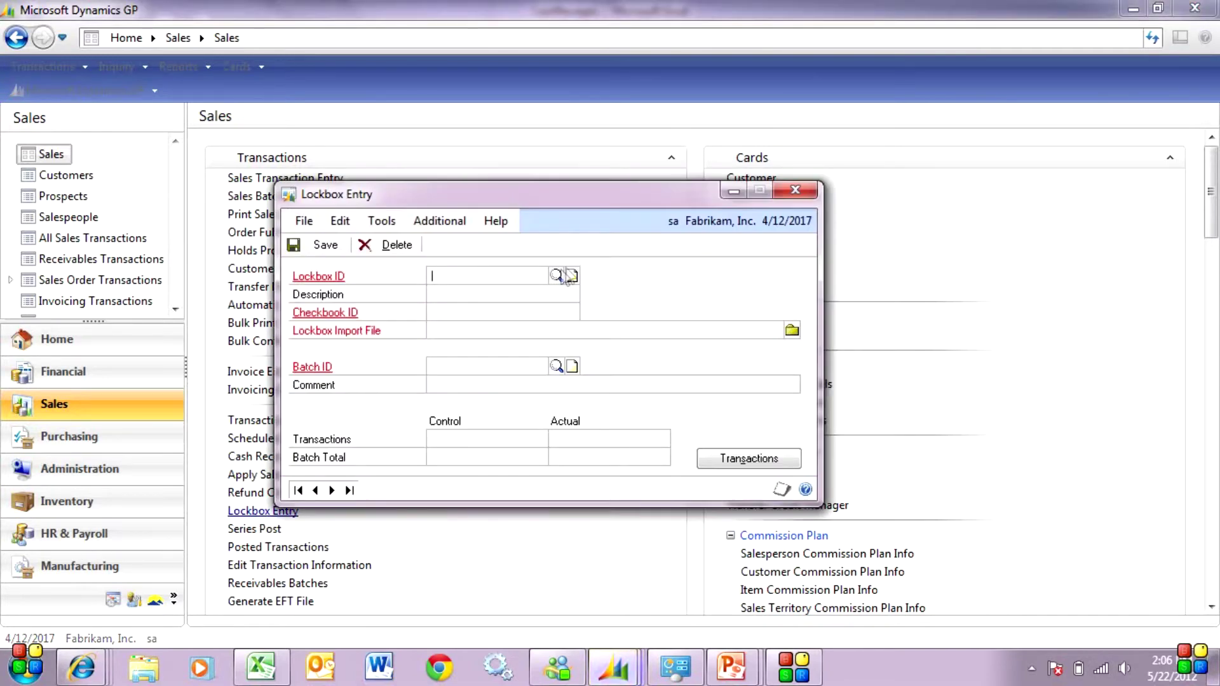
click(557, 276)
double_click(439, 291)
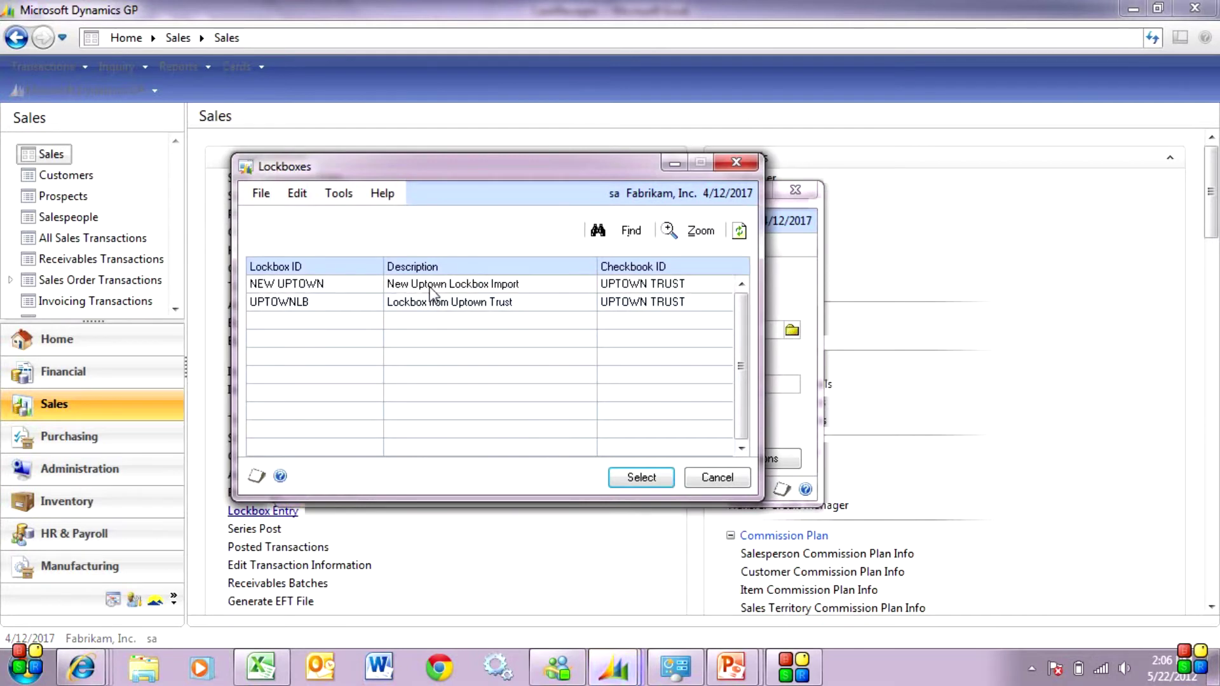
Step: Add and save batch CASH RECEIPTS, then view the 75 imported payments
click(467, 368)
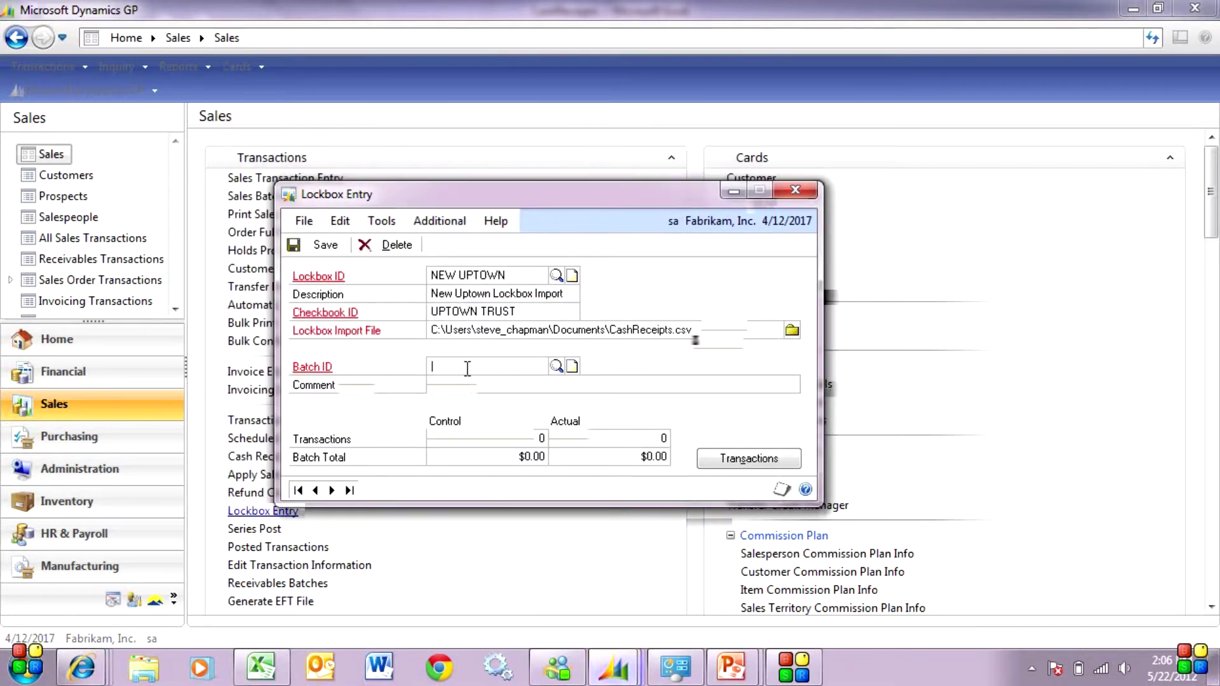
text(CASH RECEIPTS)
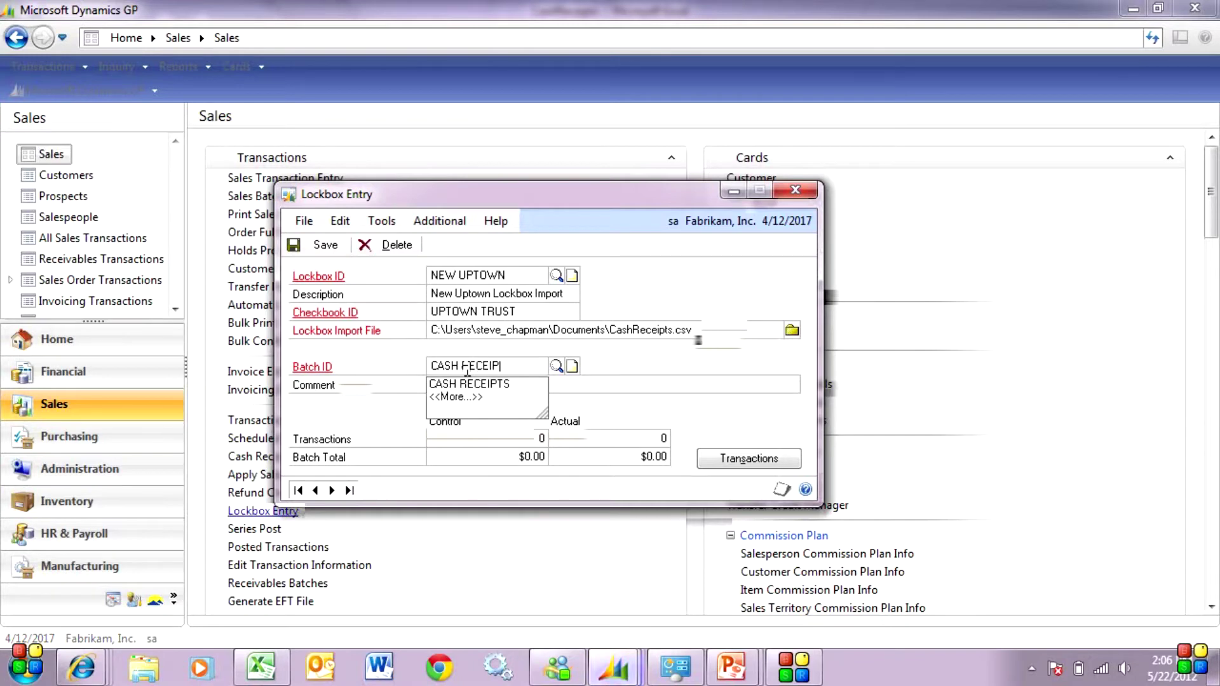
key(Tab)
key(Return)
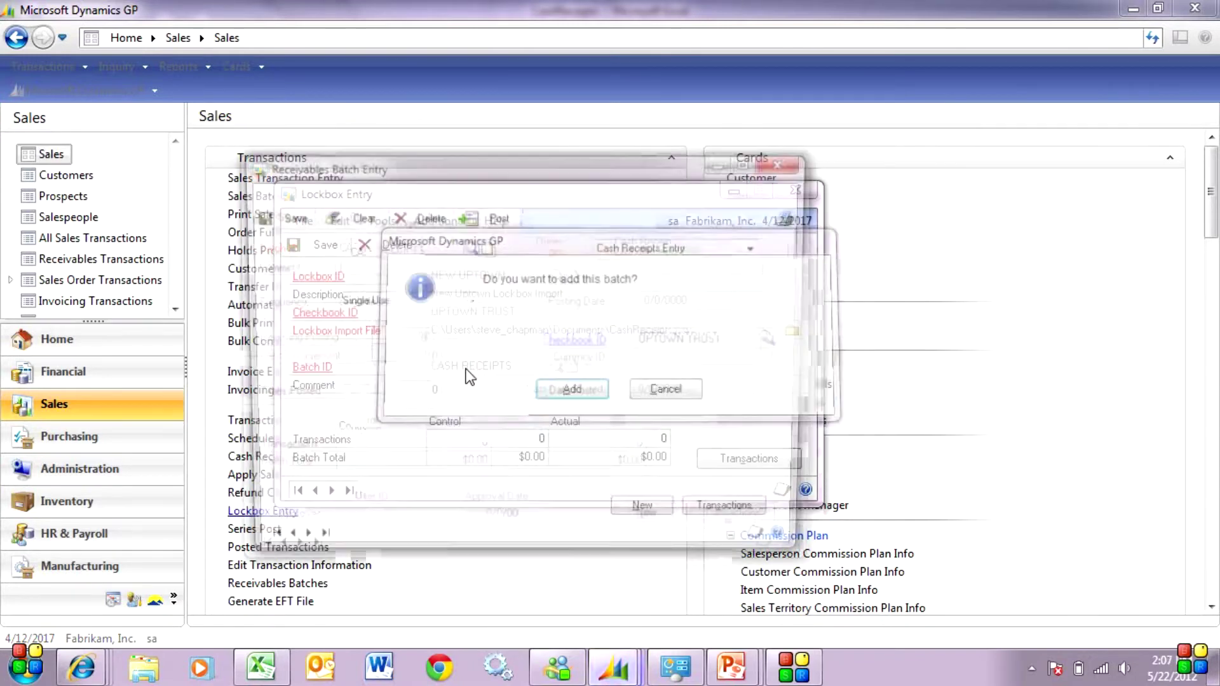
click(286, 216)
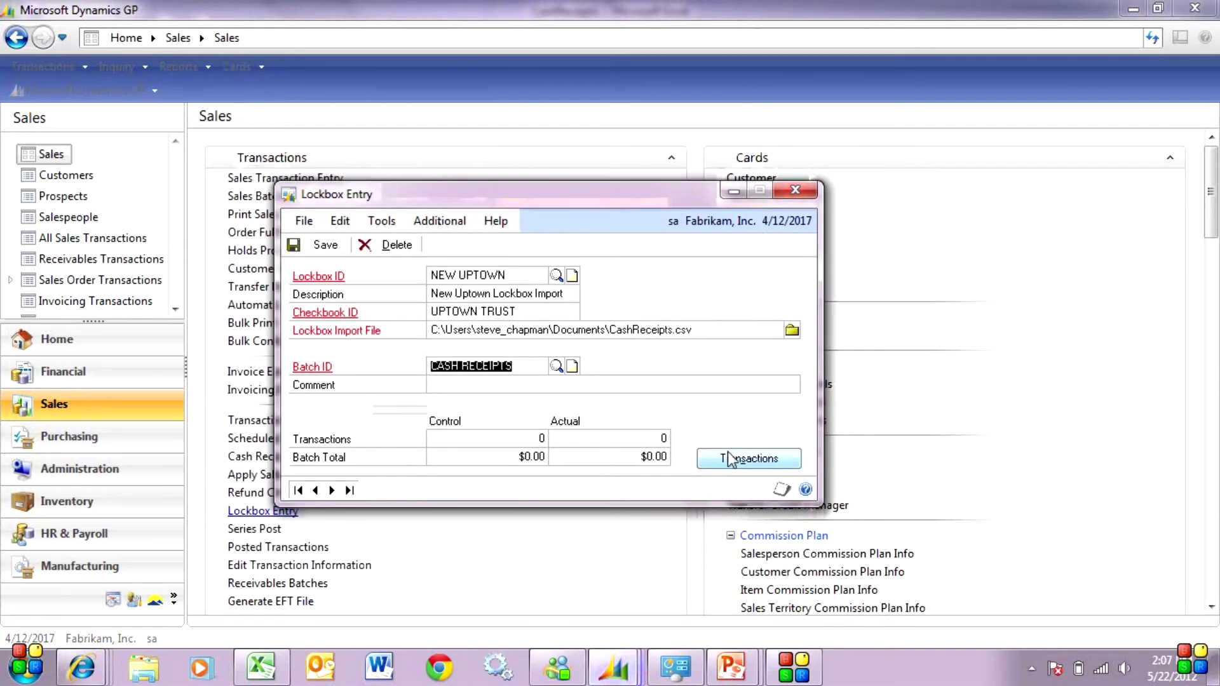
click(748, 459)
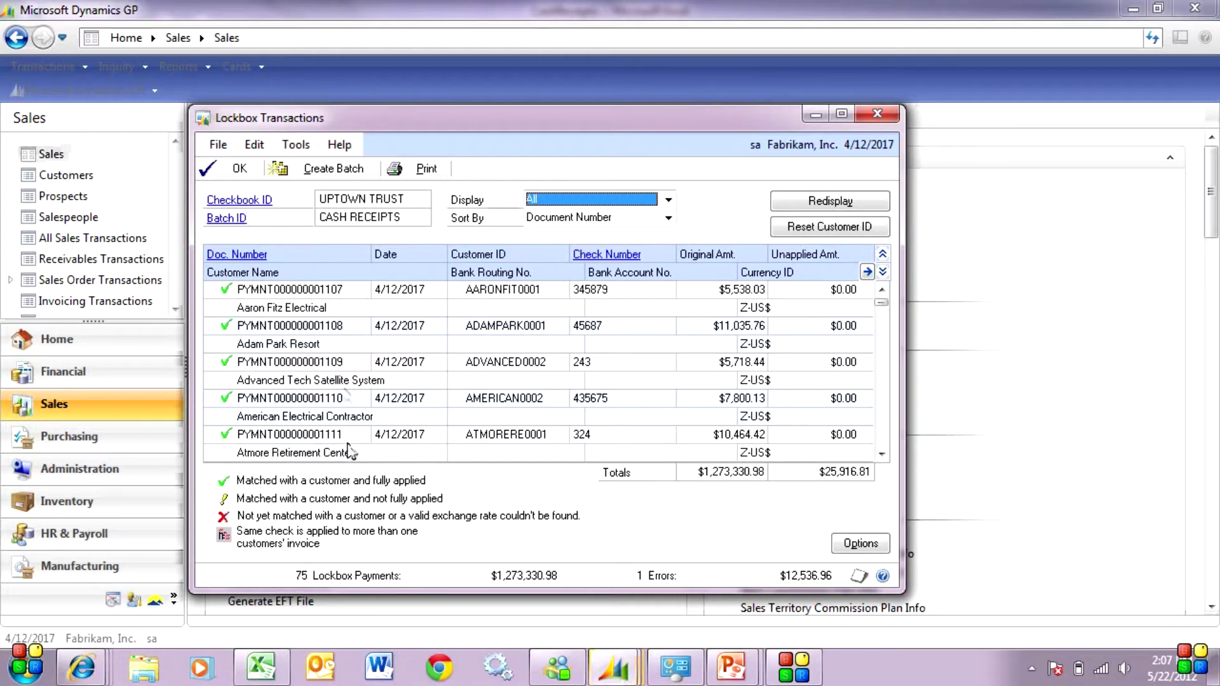
click(622, 296)
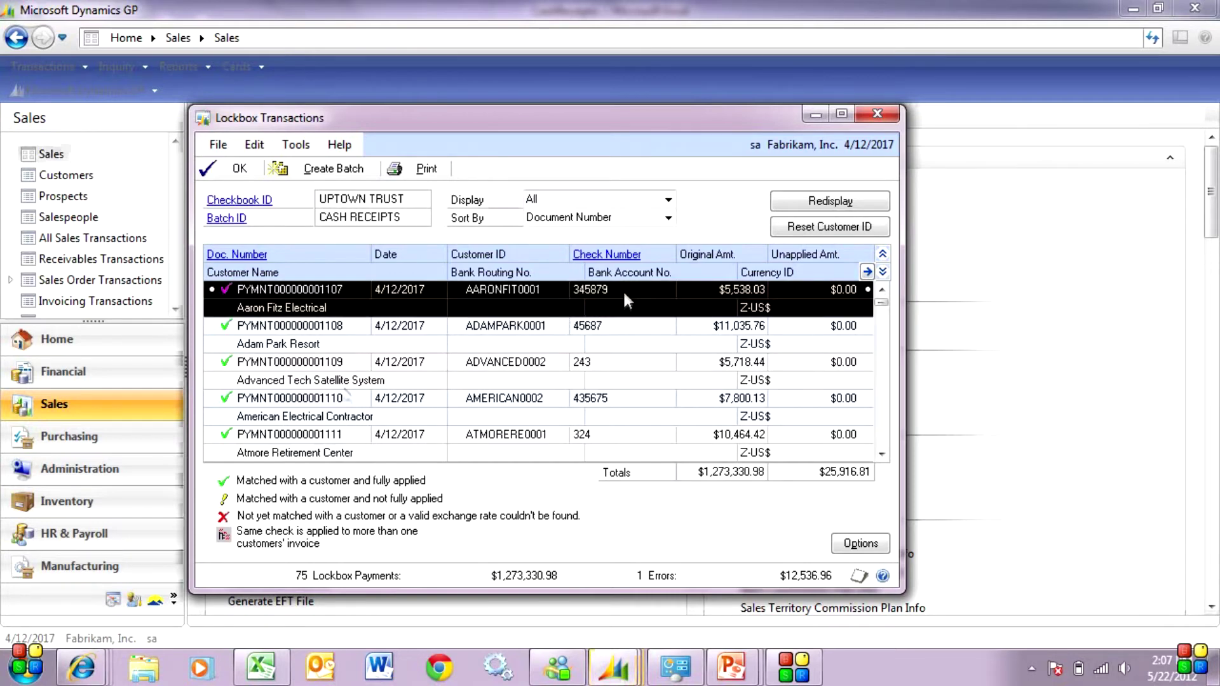
double_click(623, 290)
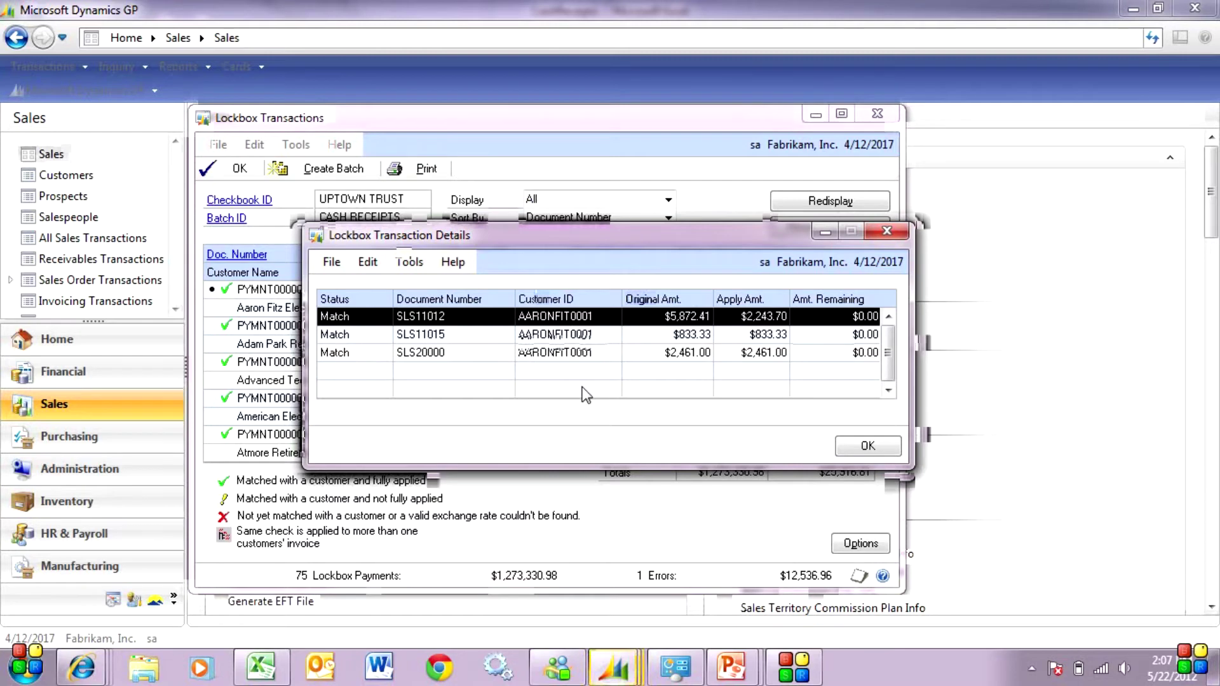
click(865, 446)
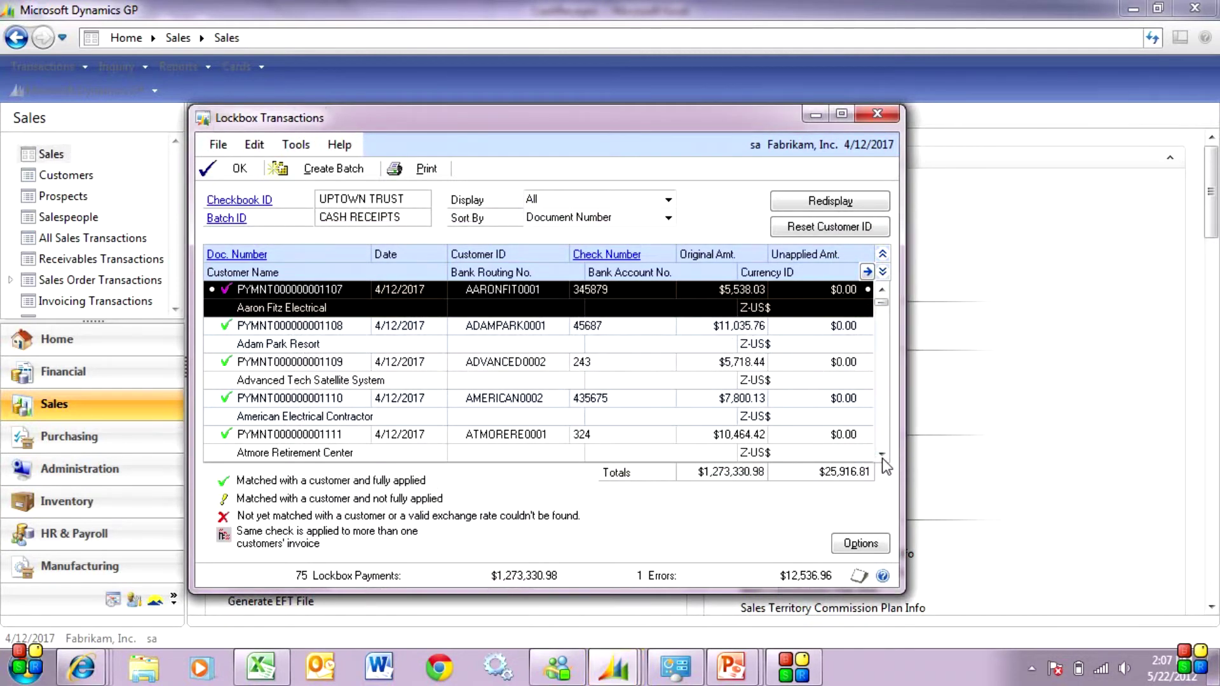
click(882, 456)
click(881, 456)
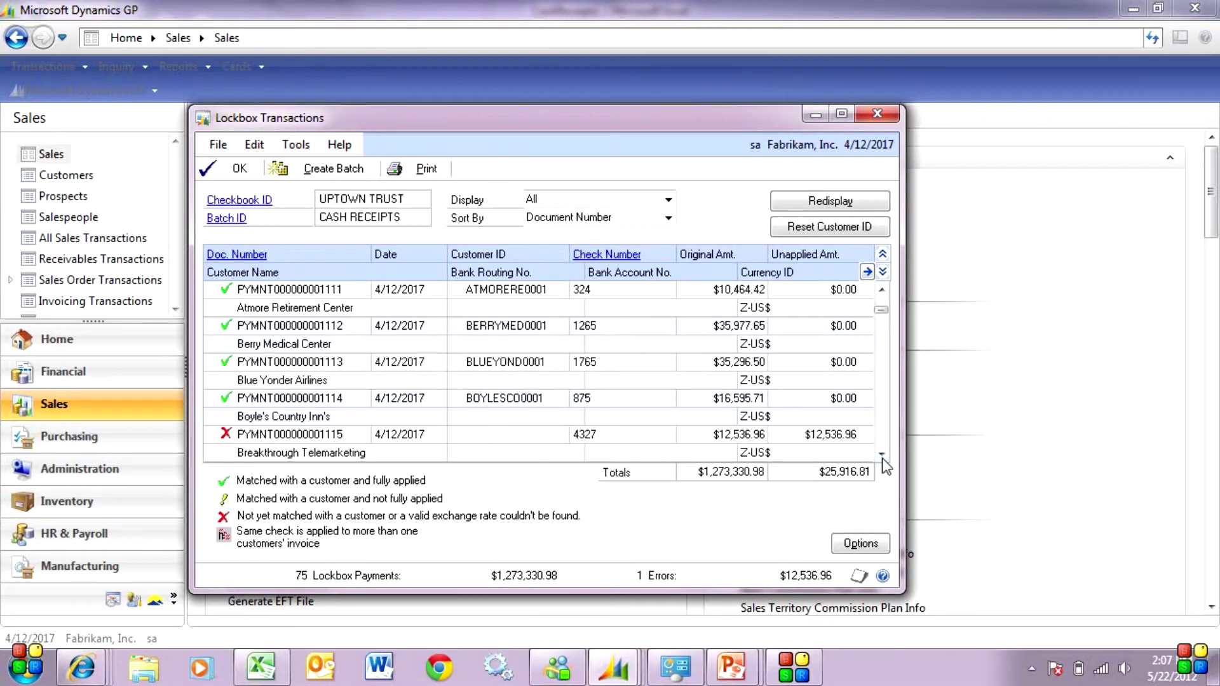
click(882, 456)
click(470, 379)
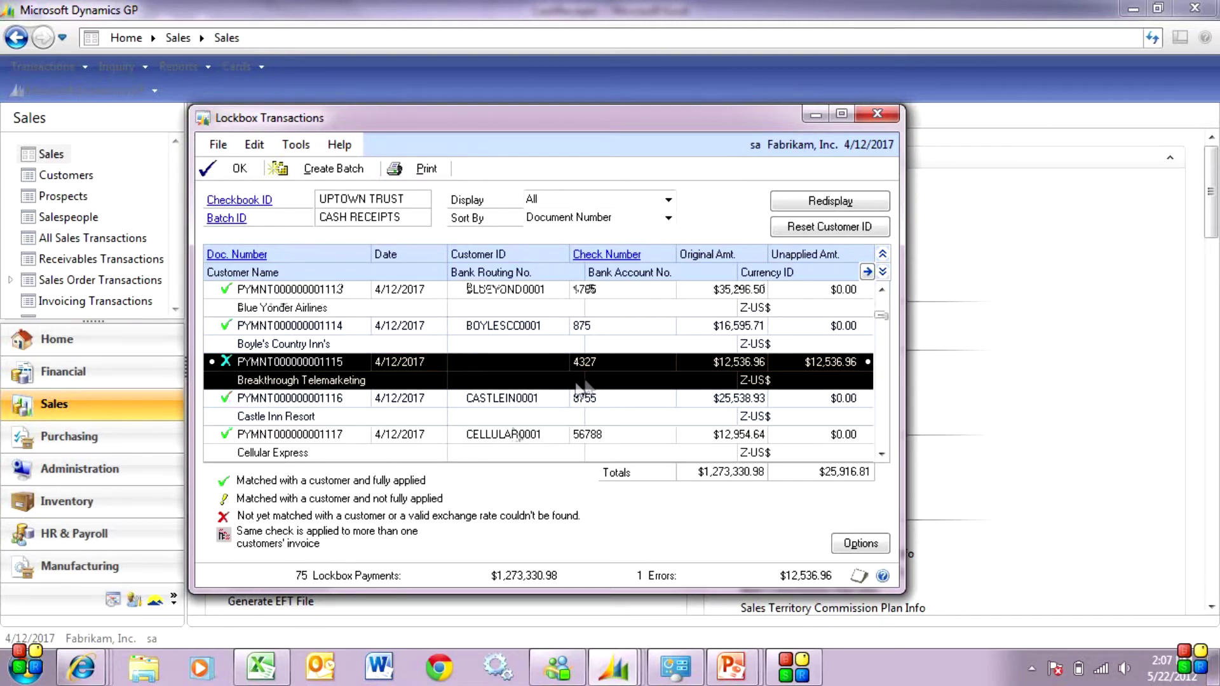
Step: Reset the Breakthrough Telemarketing payment's customer to BREAKTHR0001 and save the receipt
click(816, 229)
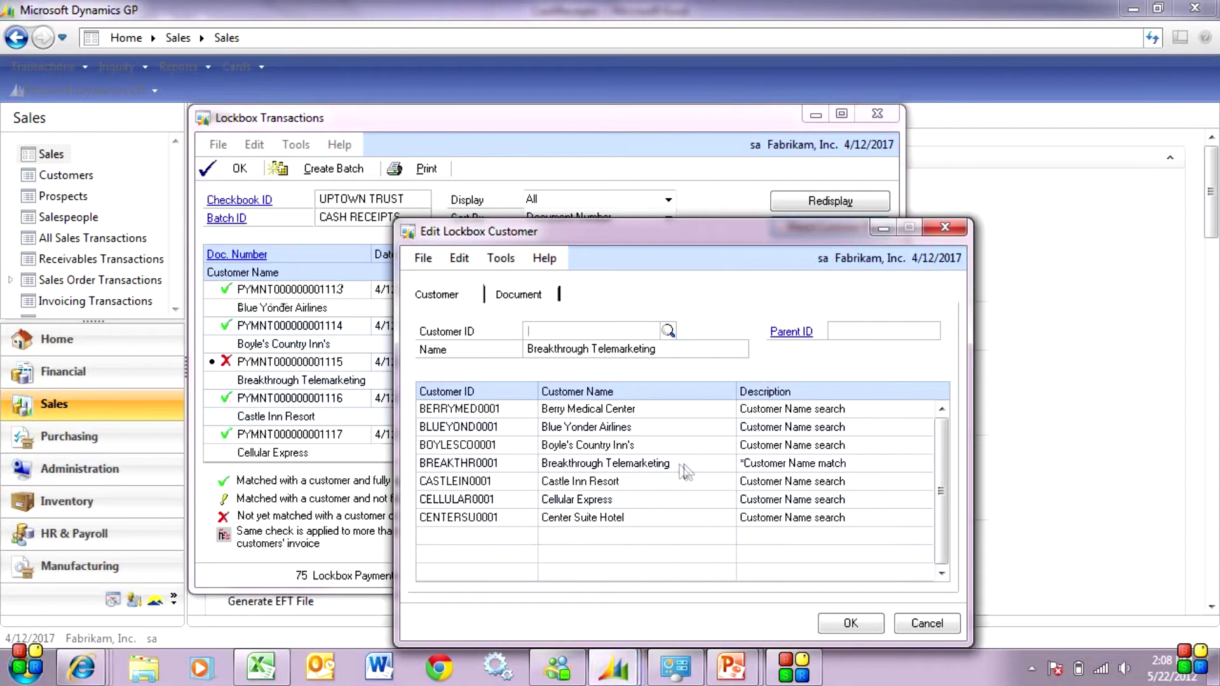
double_click(678, 465)
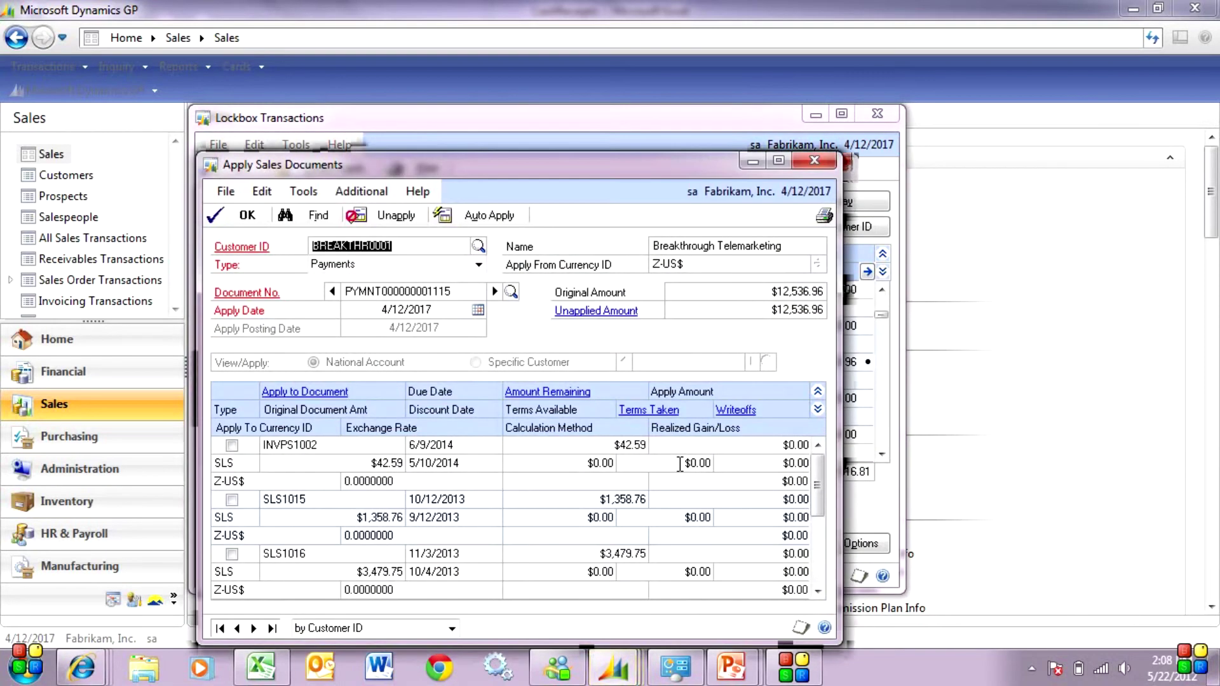
click(246, 216)
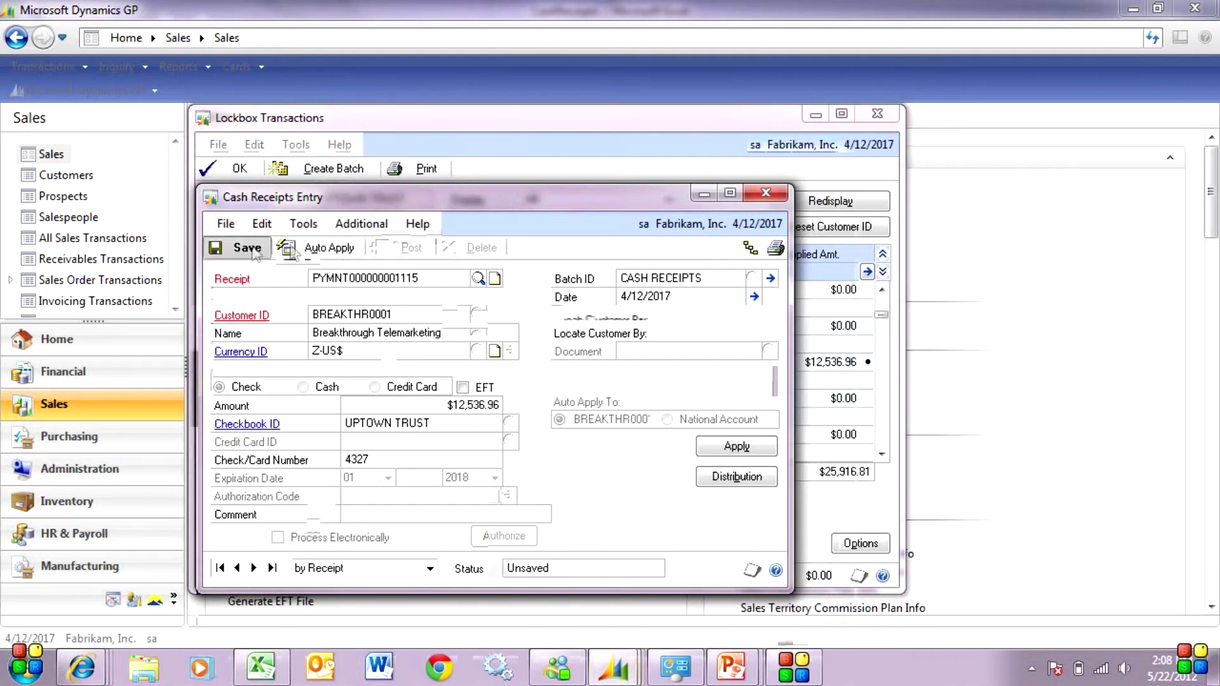
click(765, 193)
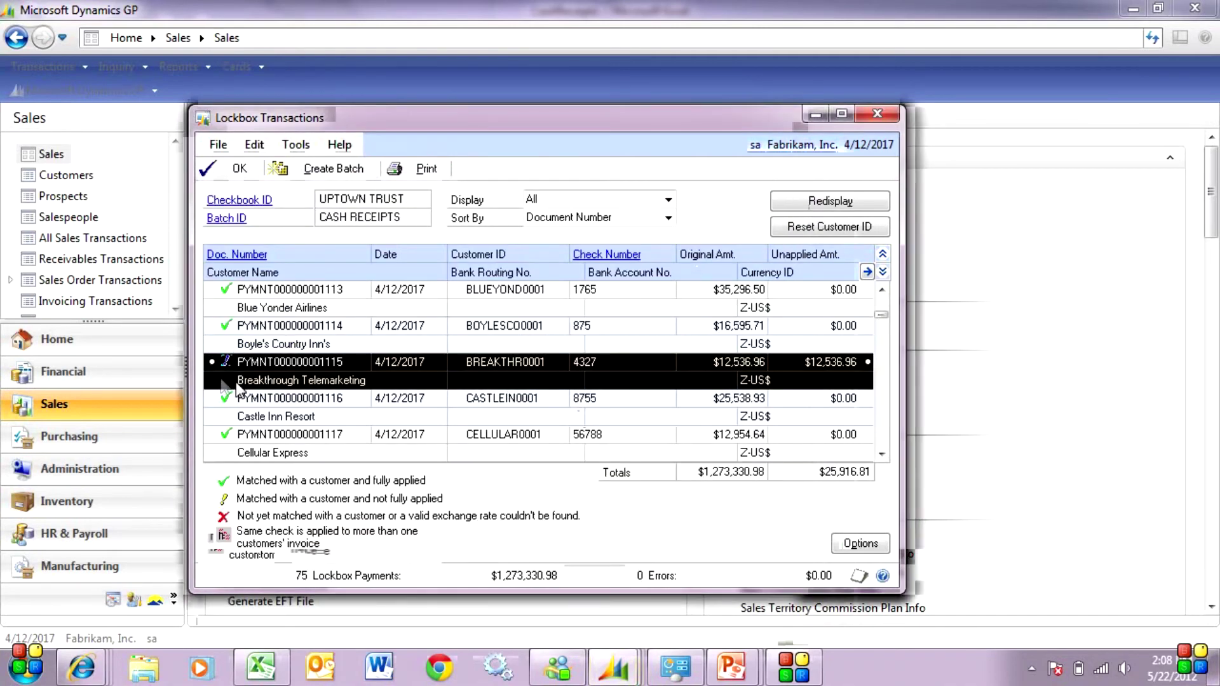
Step: Look over the lockbox payments and create the CASH RECEIPTS batch totalling $1,273,330.98
click(271, 344)
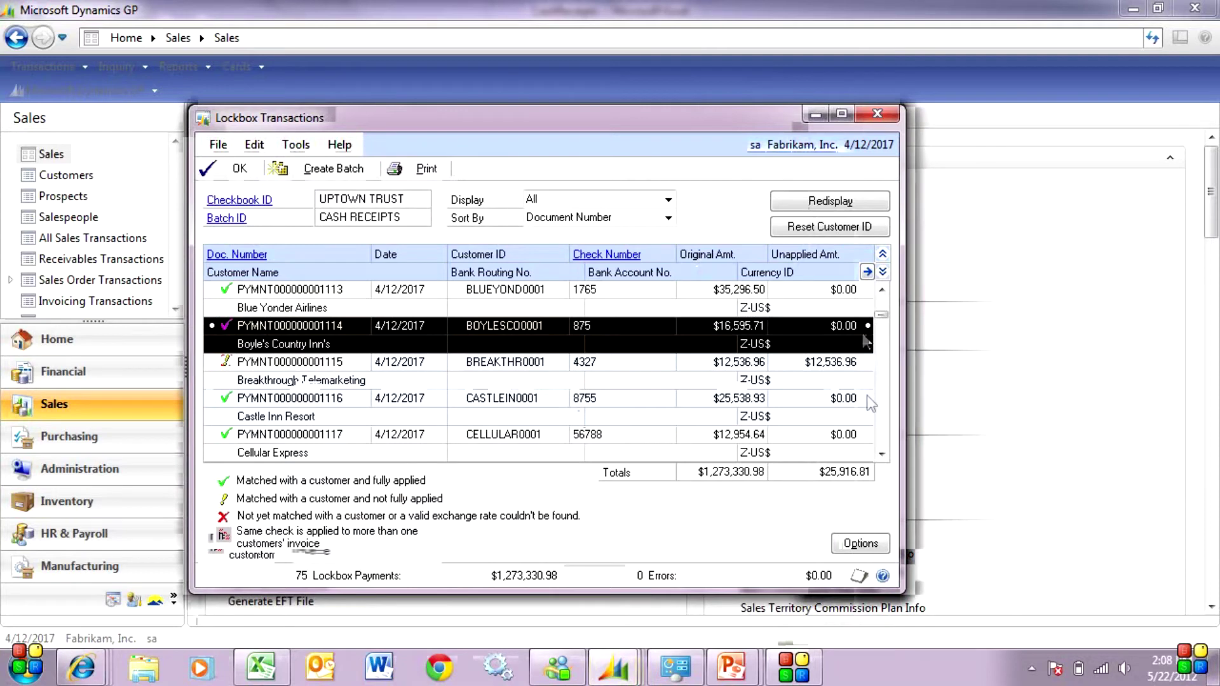
click(884, 449)
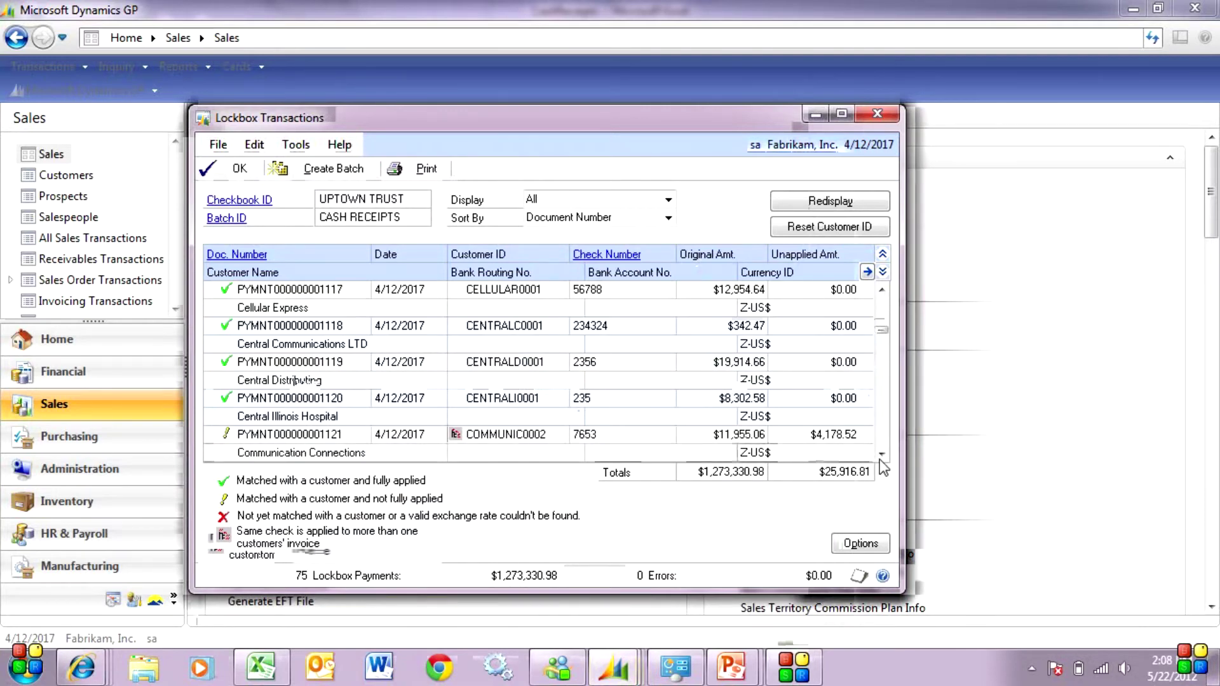
click(882, 455)
click(882, 455)
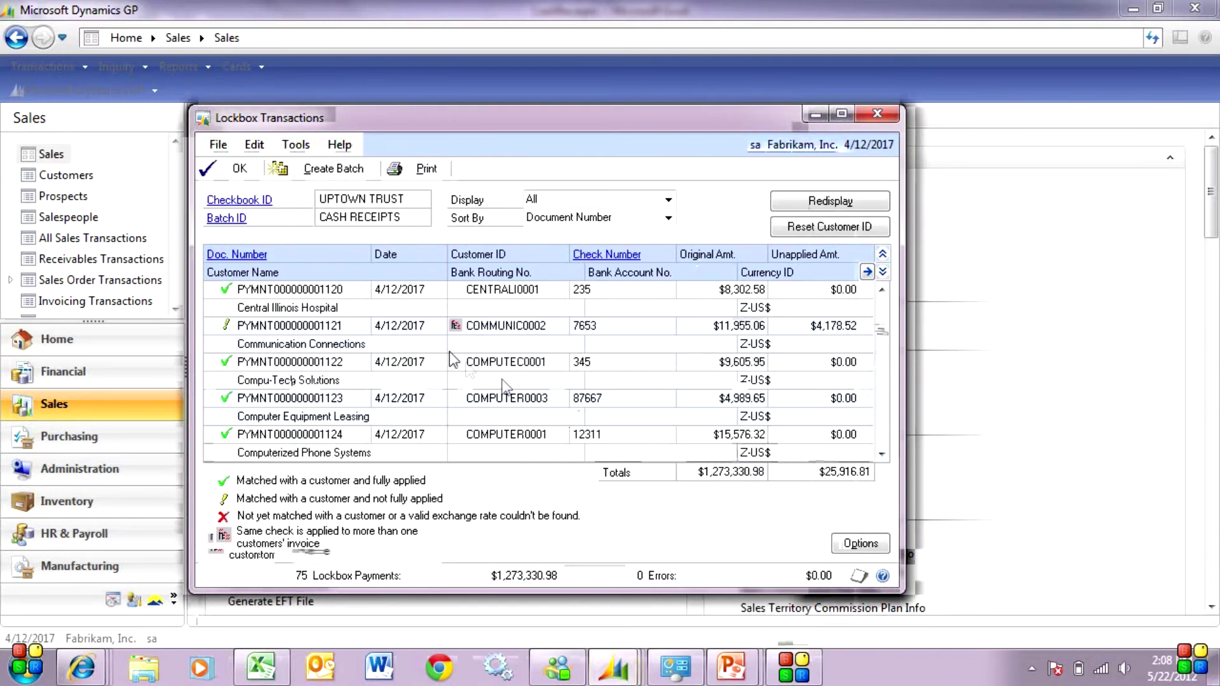
click(422, 336)
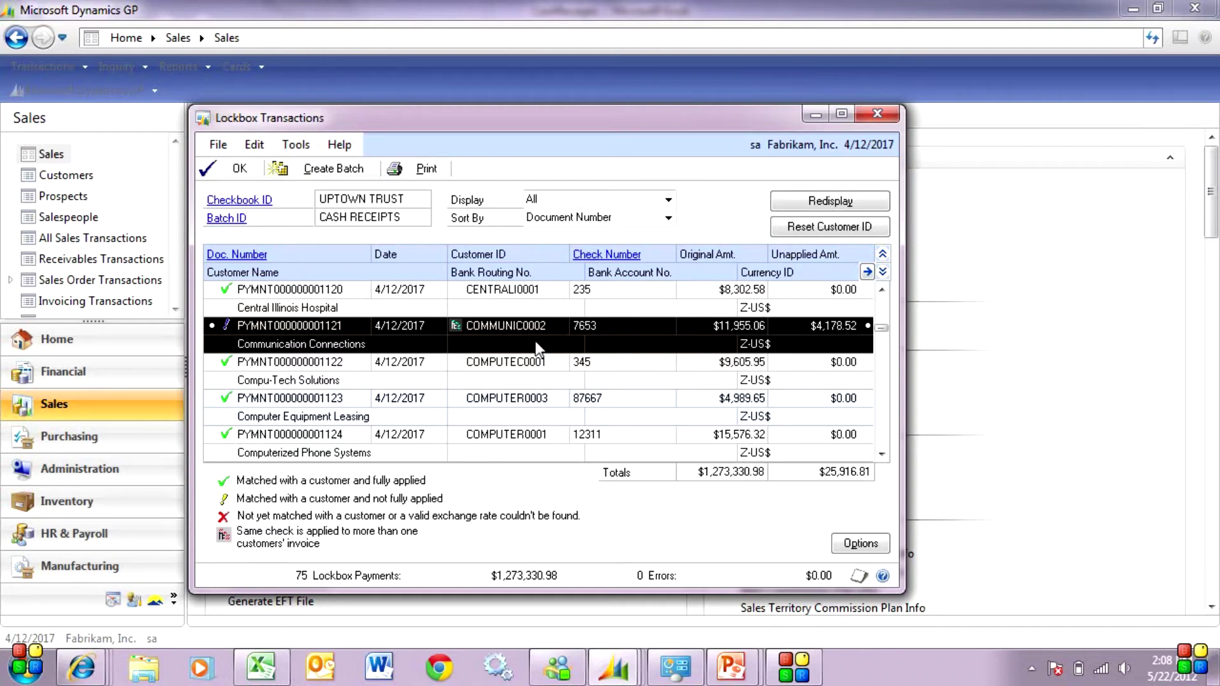
click(332, 169)
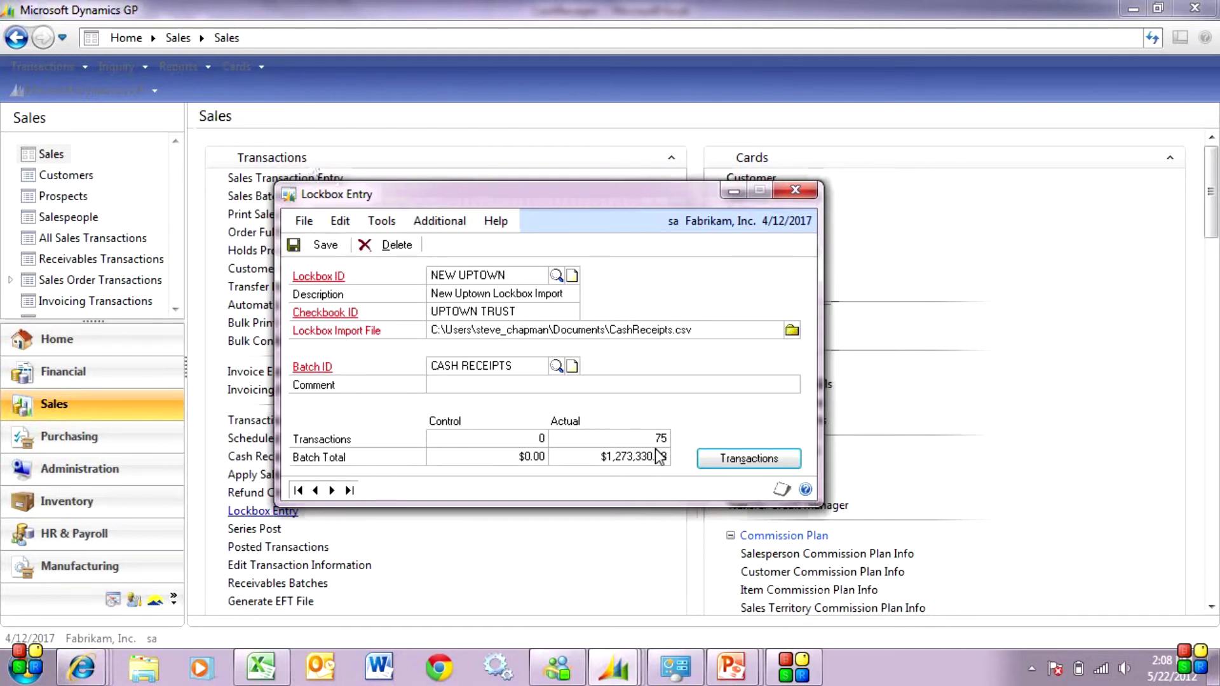
Step: Open the batch receipts and check the invoices applied to Aaron Fitz Electrical's $5,538.03 check
click(750, 459)
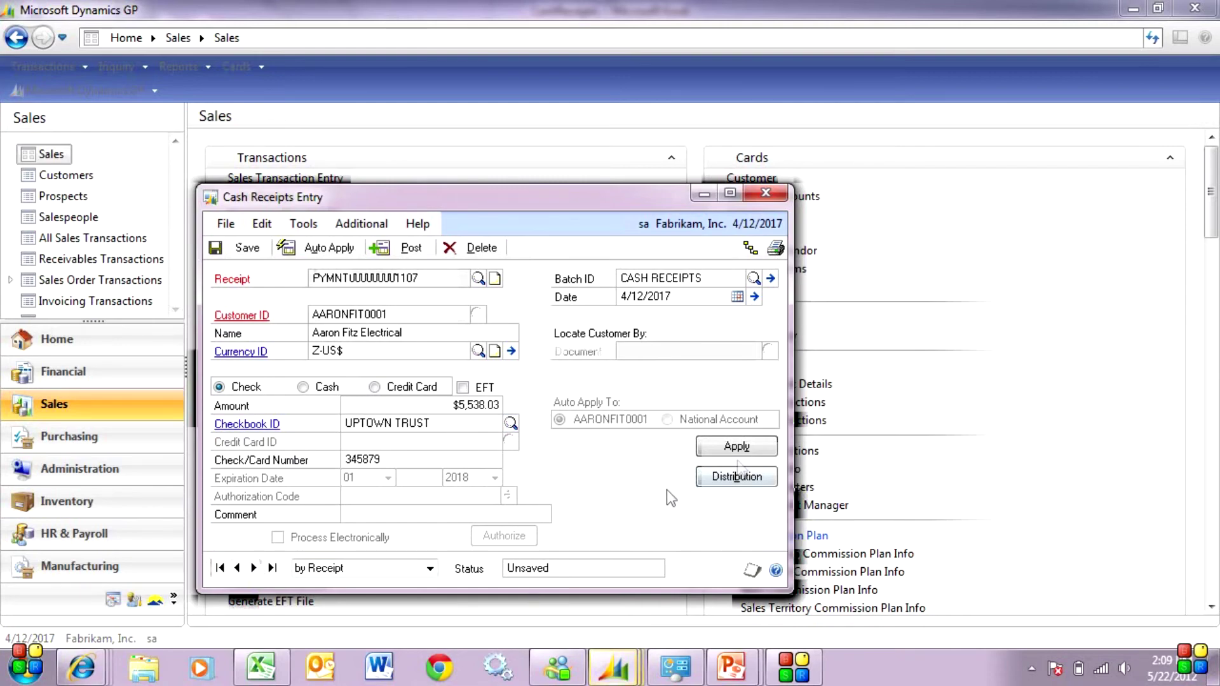
click(737, 448)
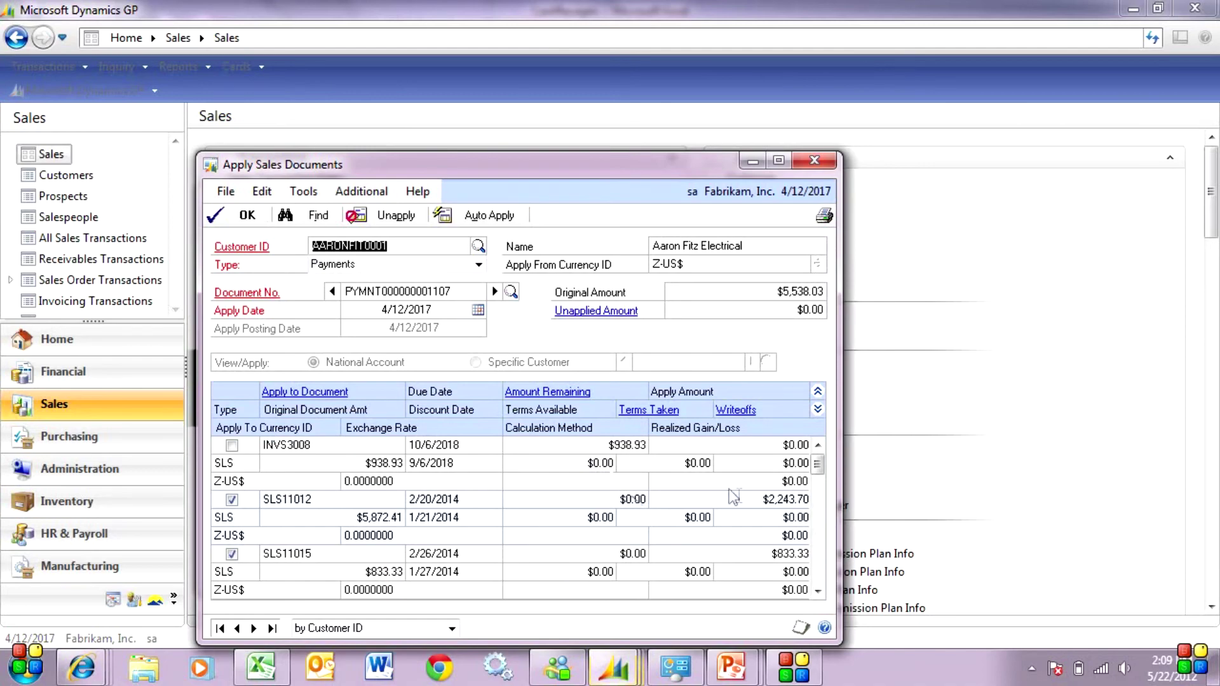
click(815, 160)
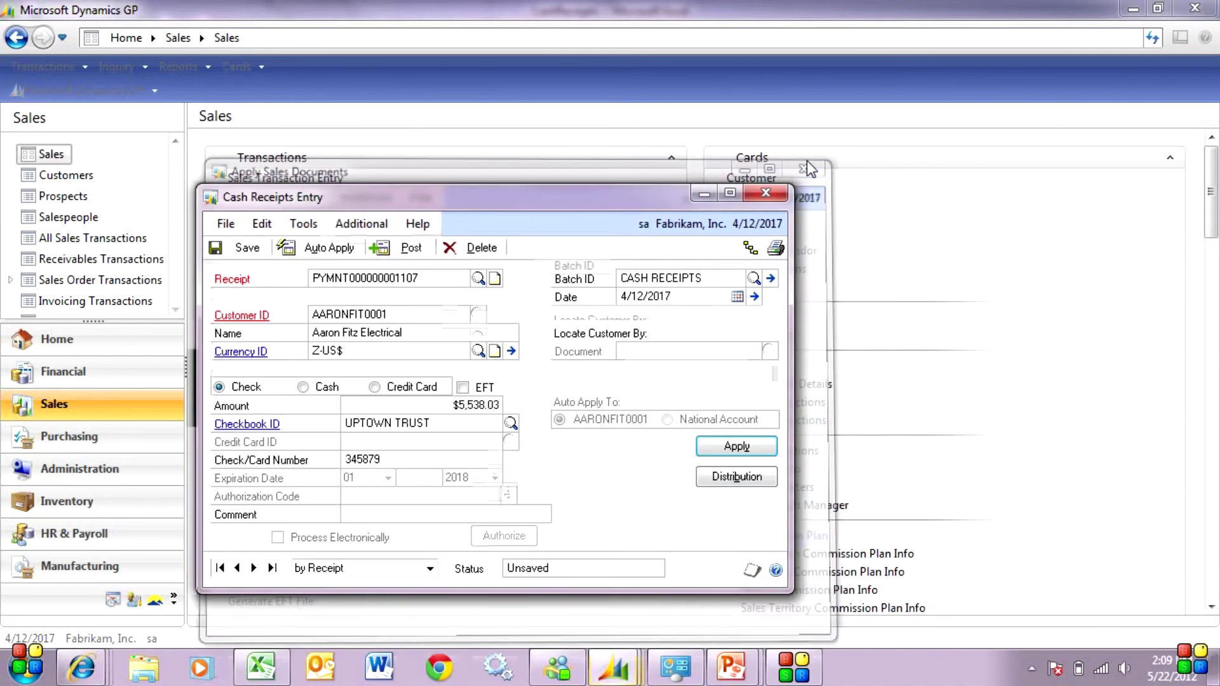
Step: Browse forward through the next receipts, starting with Adam Park Resort
click(253, 569)
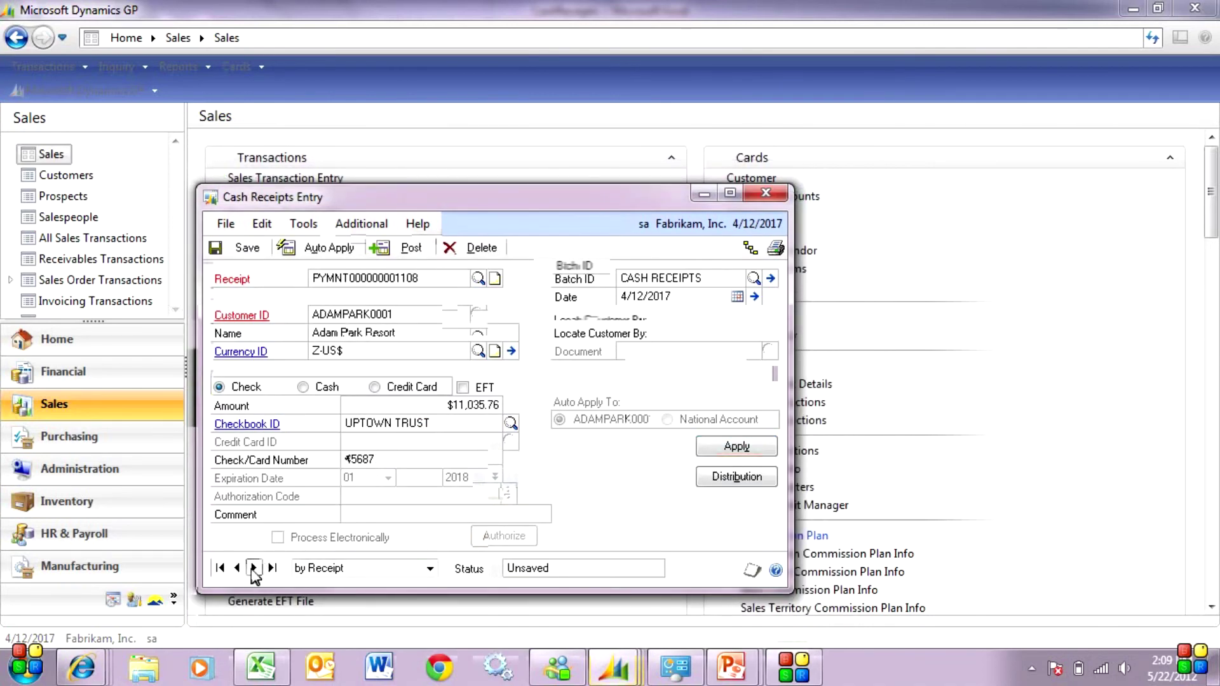
click(254, 568)
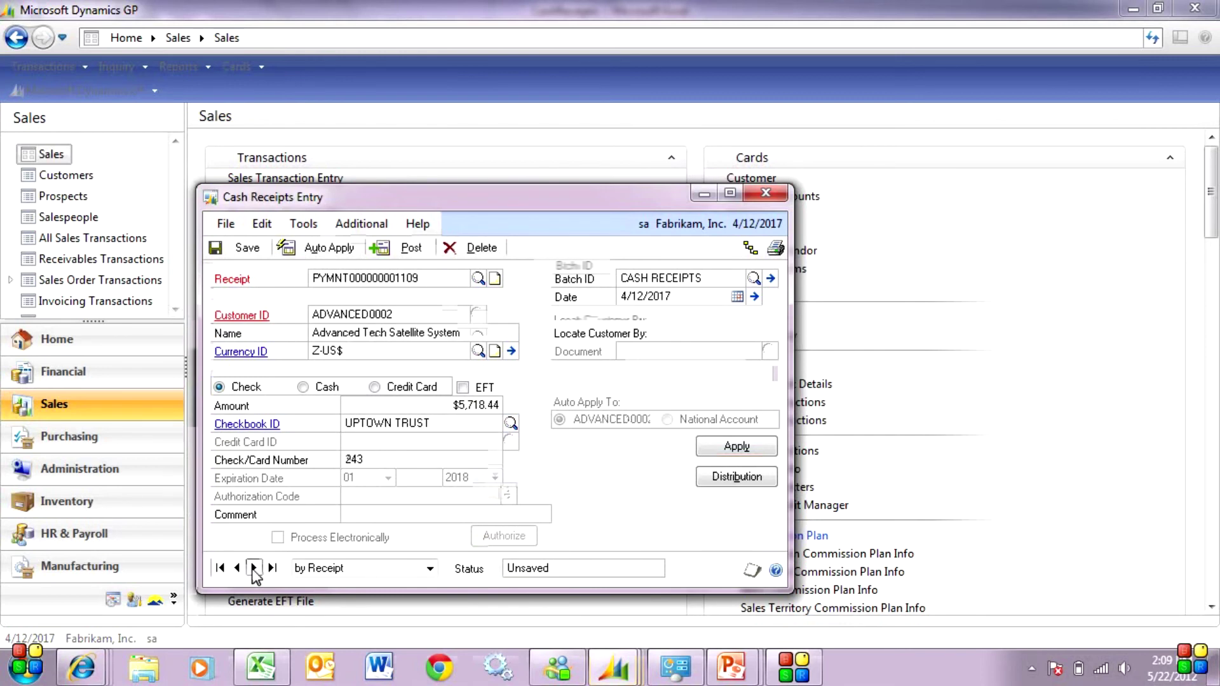
click(254, 568)
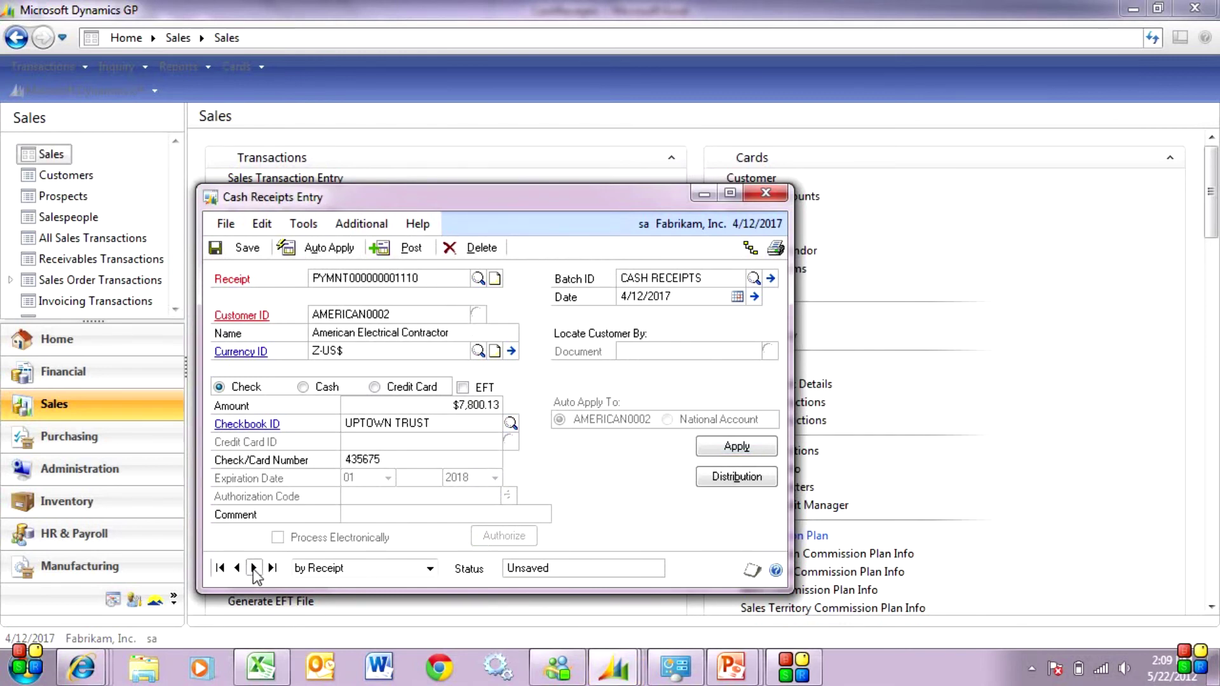